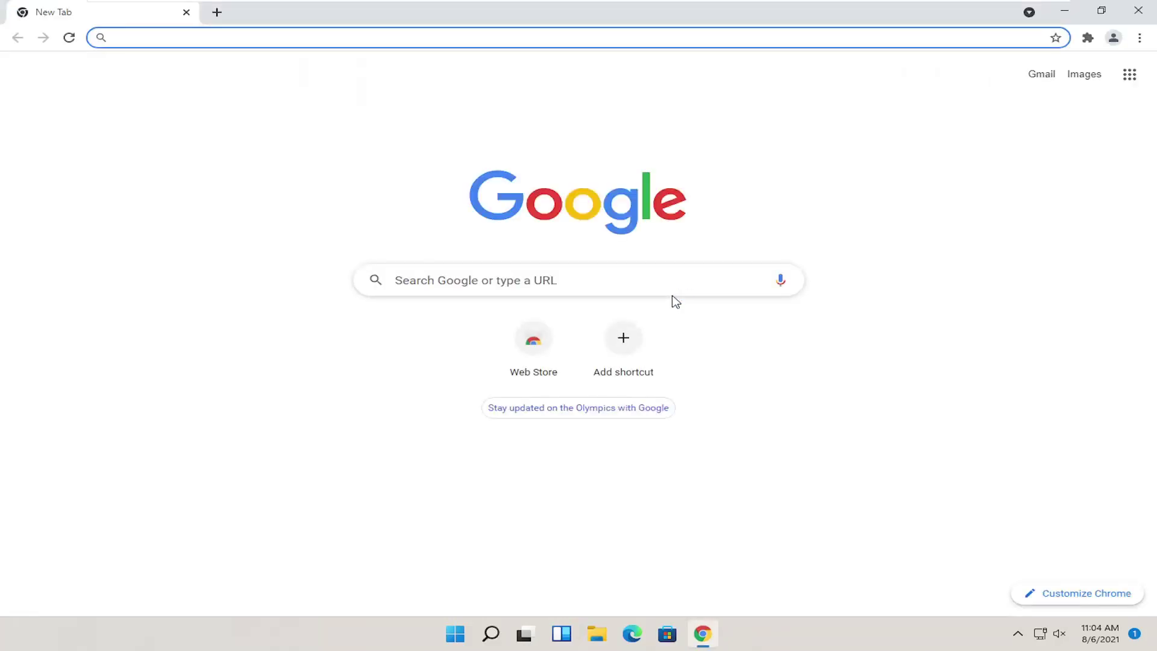
Search Google for 'visual c++ 2015 redistributable' and open Microsoft's Update 3 RC download page
type("visual c__")
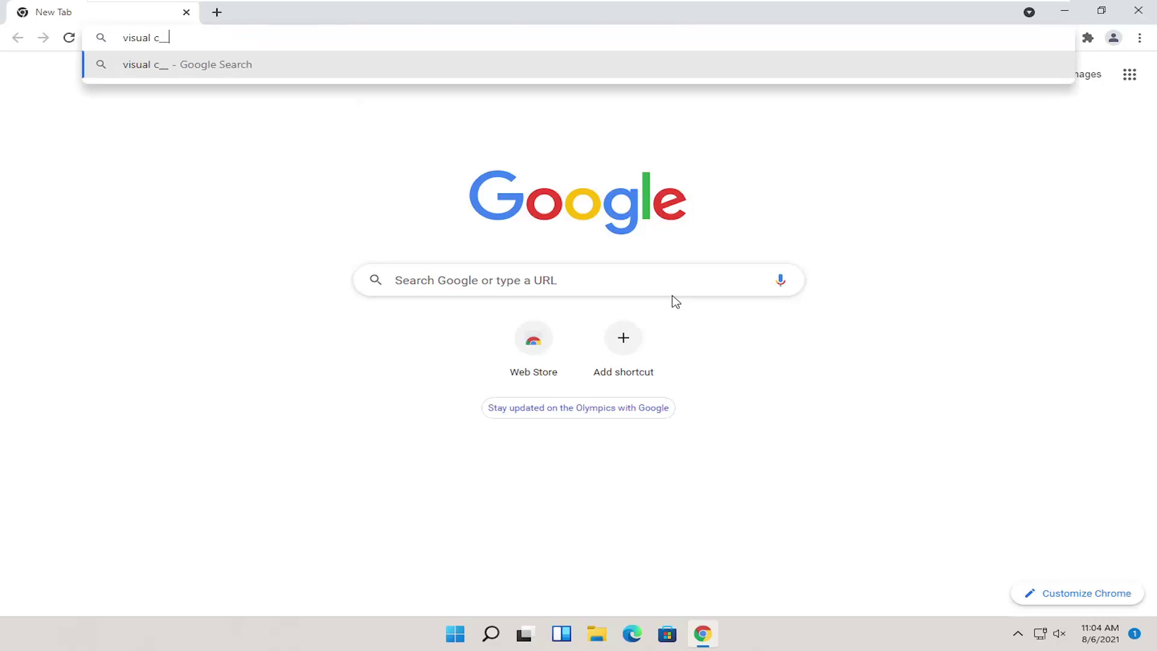
key("BackSpace")
key("BackSpace")
type("++ 2015 redistri")
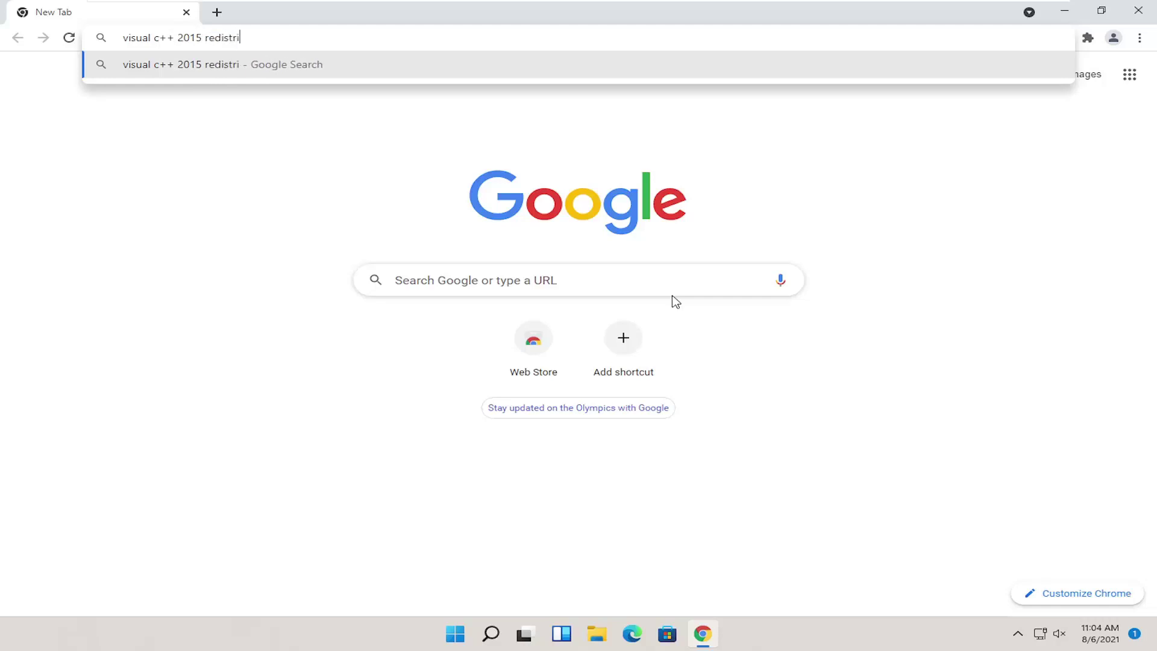
type("butable")
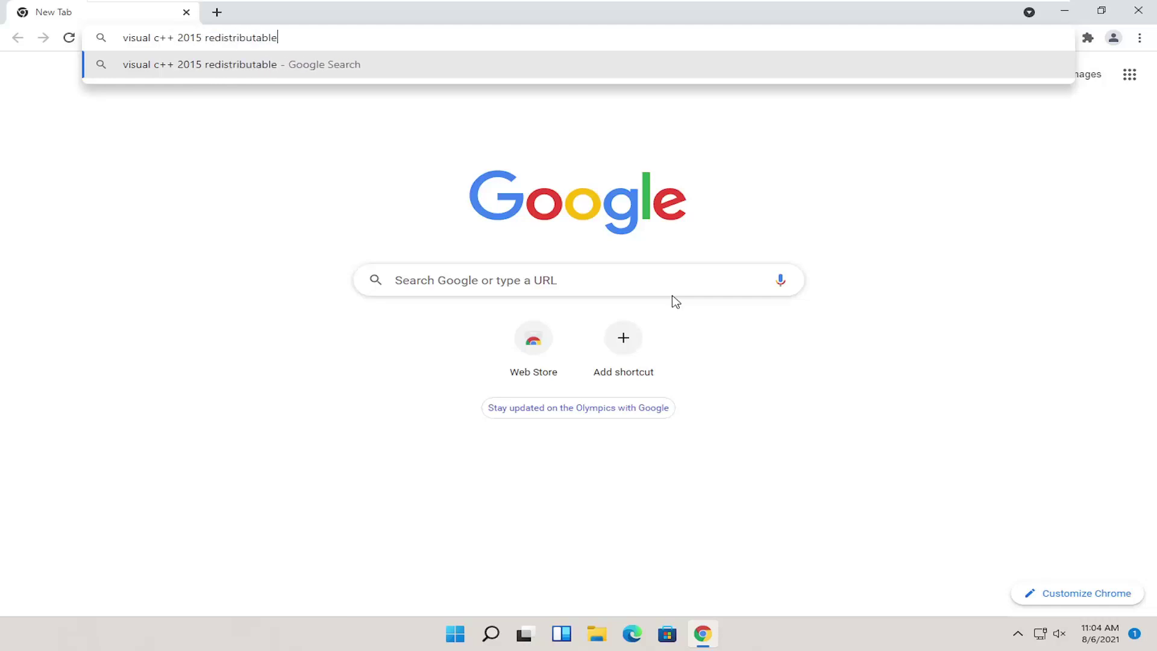
key("Return")
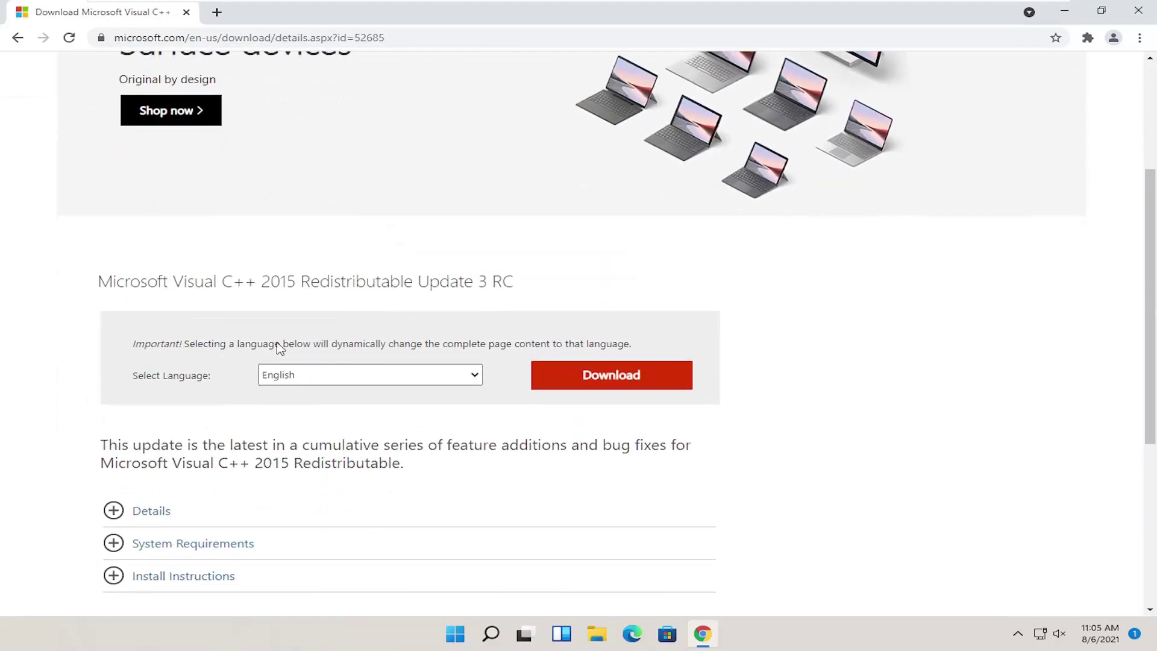
scroll(279, 347, "down", 1)
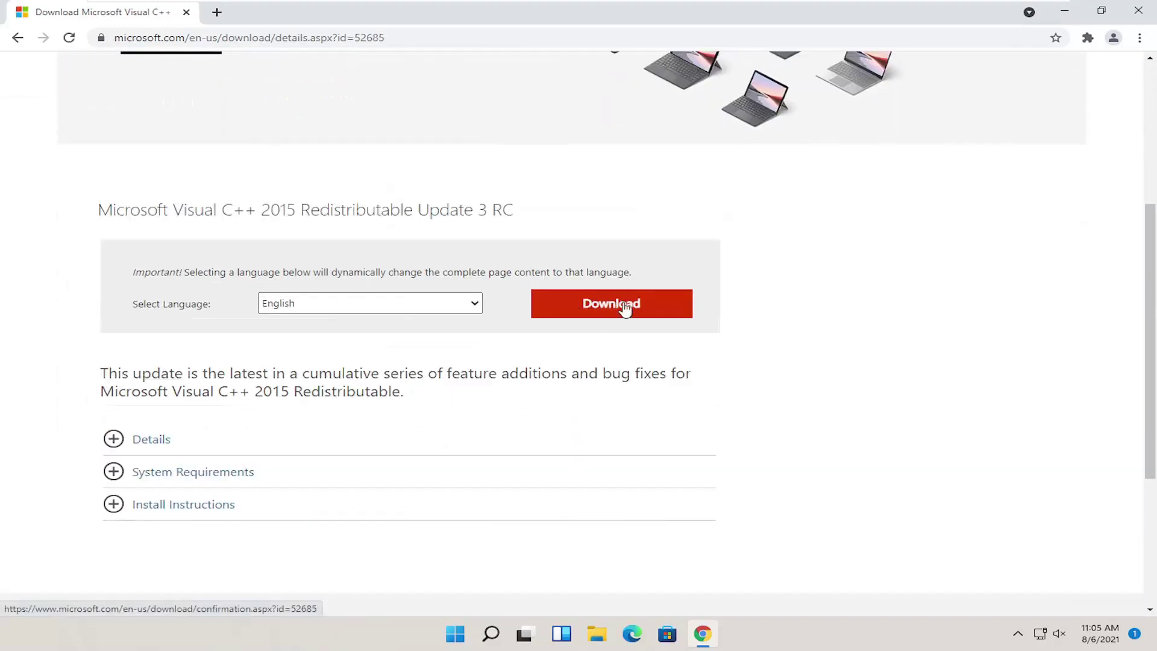
Download the 64-bit installer vc_redist.x64.exe (14.3 MB) from the Download Center
left_click(606, 308)
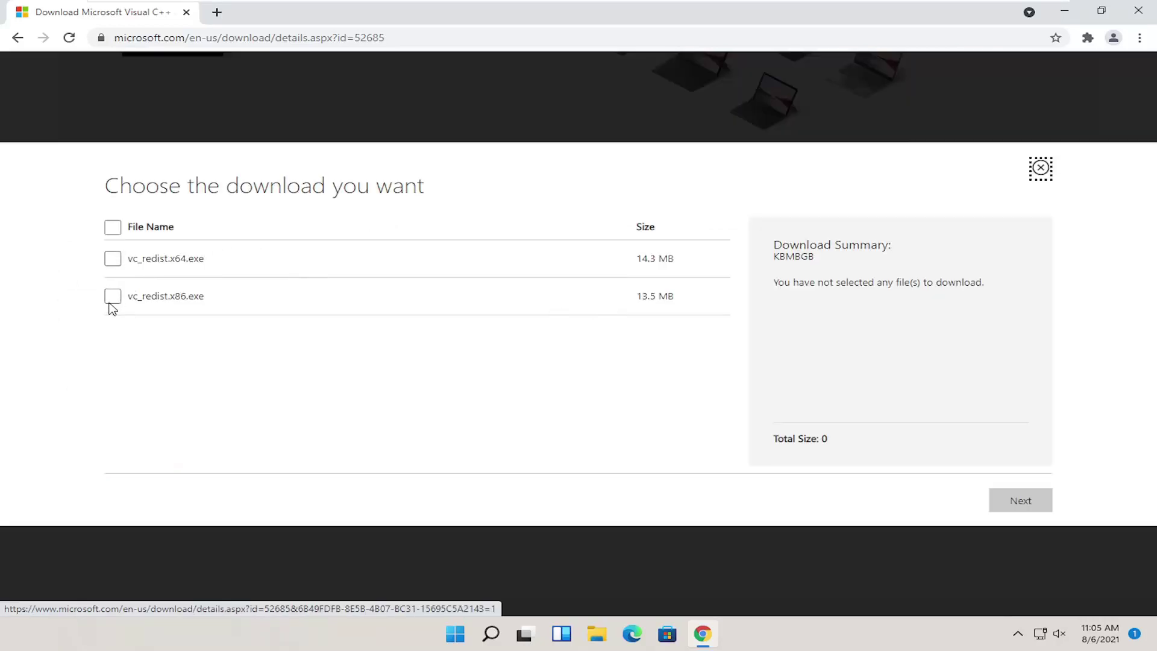
left_click(112, 258)
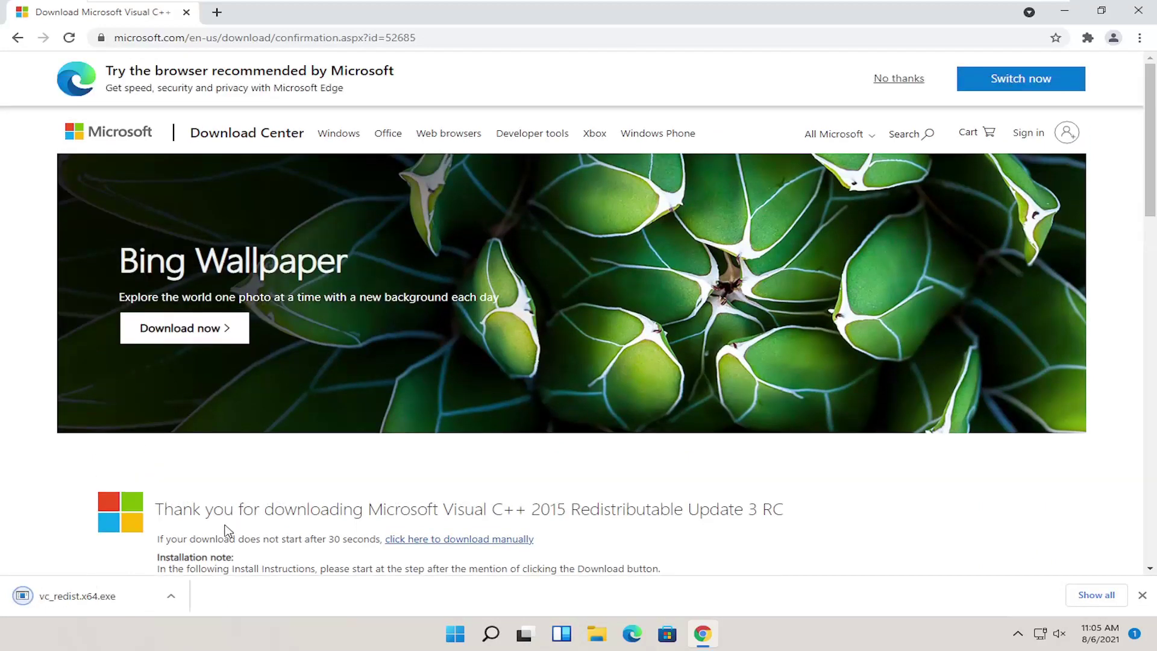
Run vc_redist.x64.exe, accept the licence and install, then close the 0x80070666 failure dialog
left_click(56, 596)
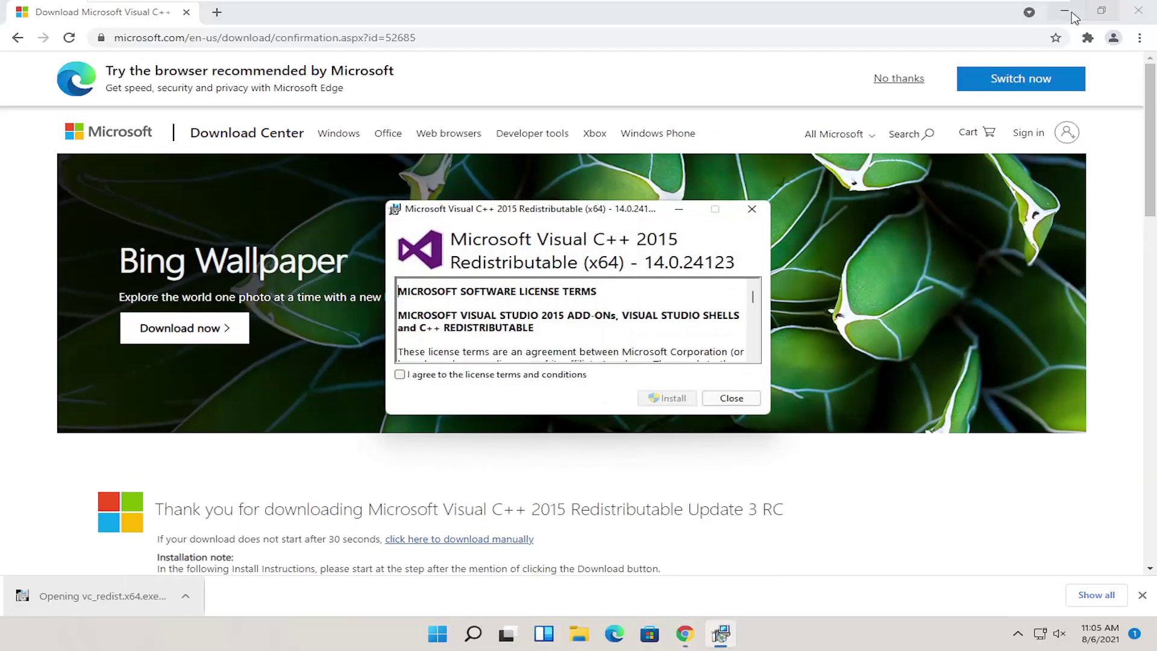
left_click(1066, 17)
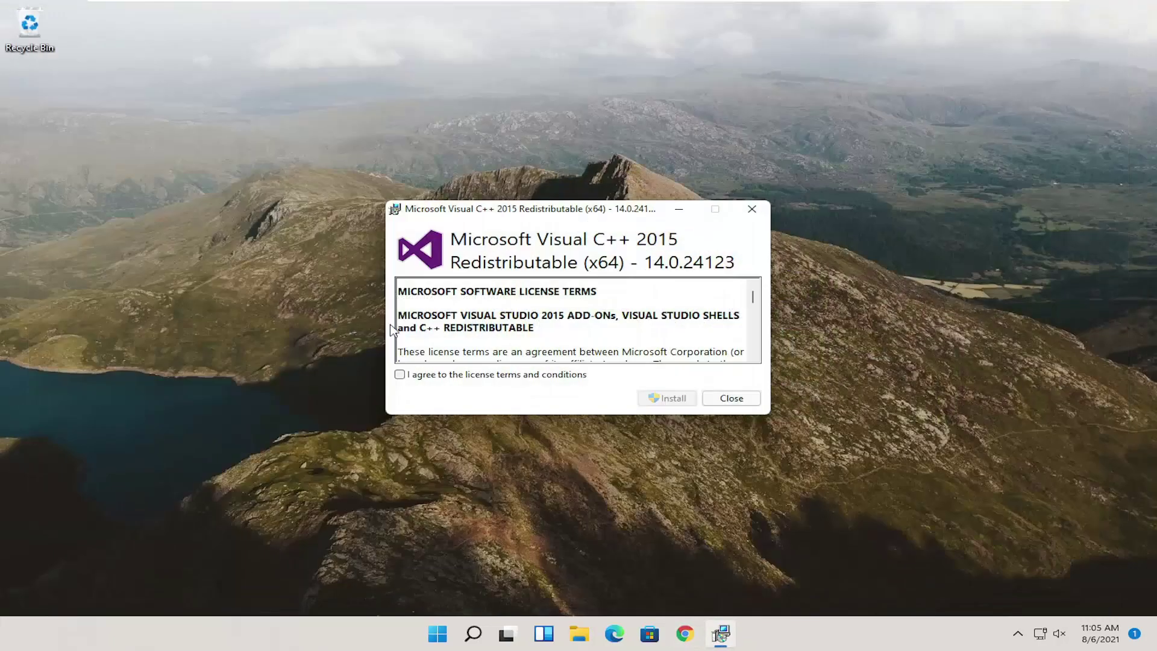
left_click(407, 375)
left_click(674, 399)
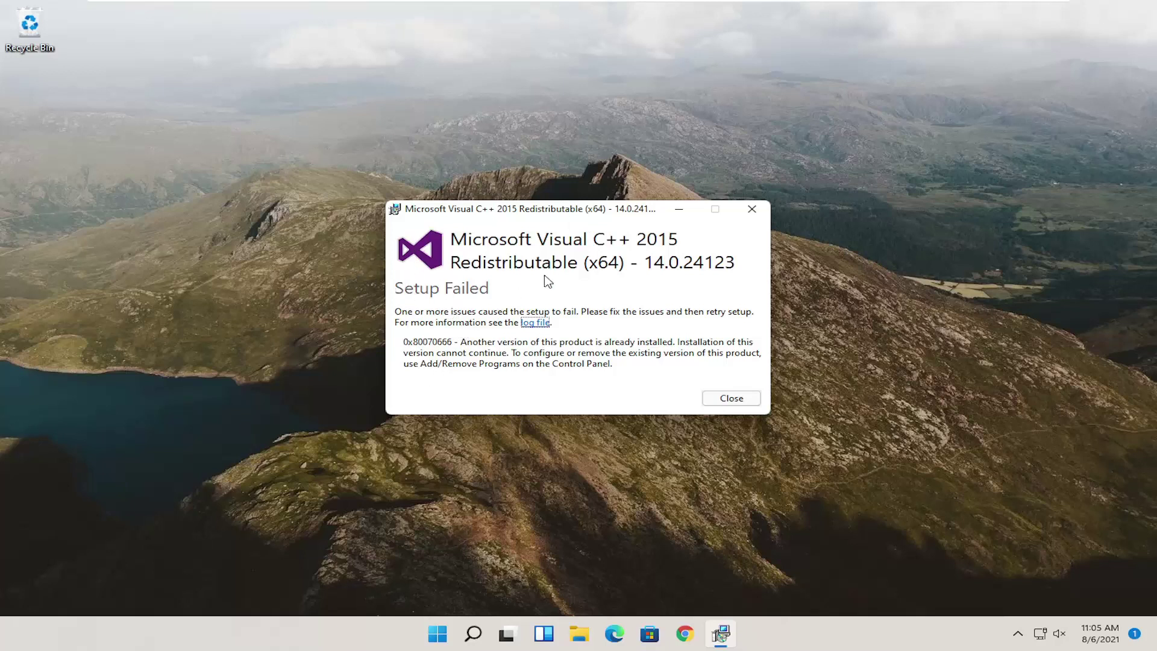
left_click(753, 209)
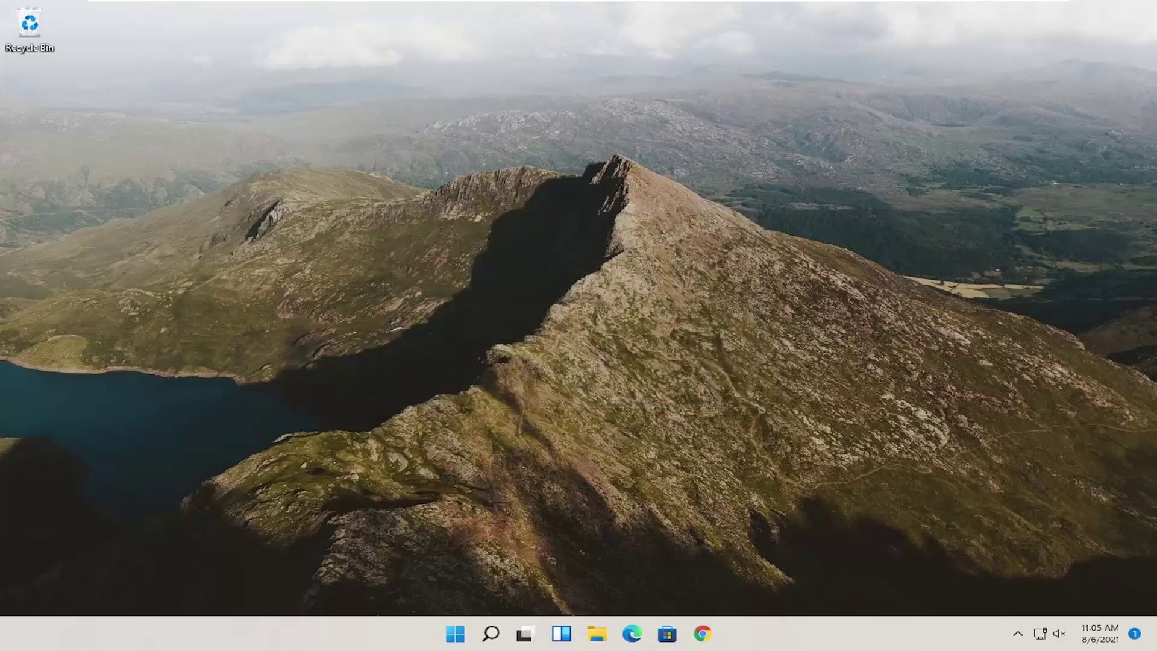
Return to Chrome and search Google for 'vcruntime140.dll'
left_click(703, 634)
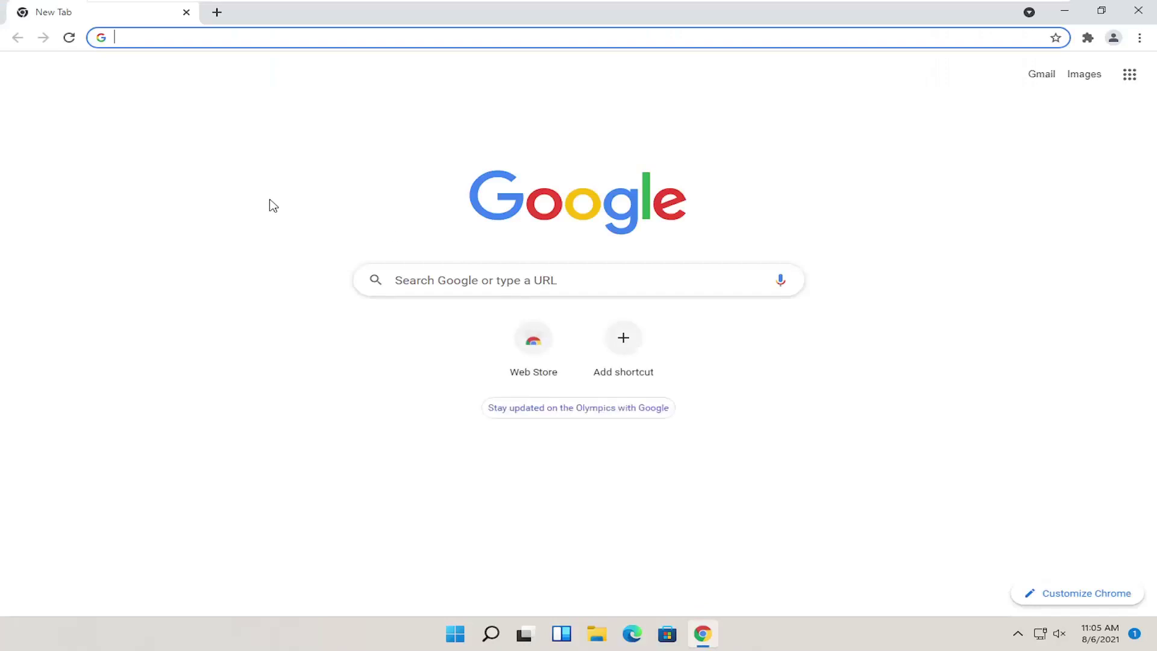
type("vc")
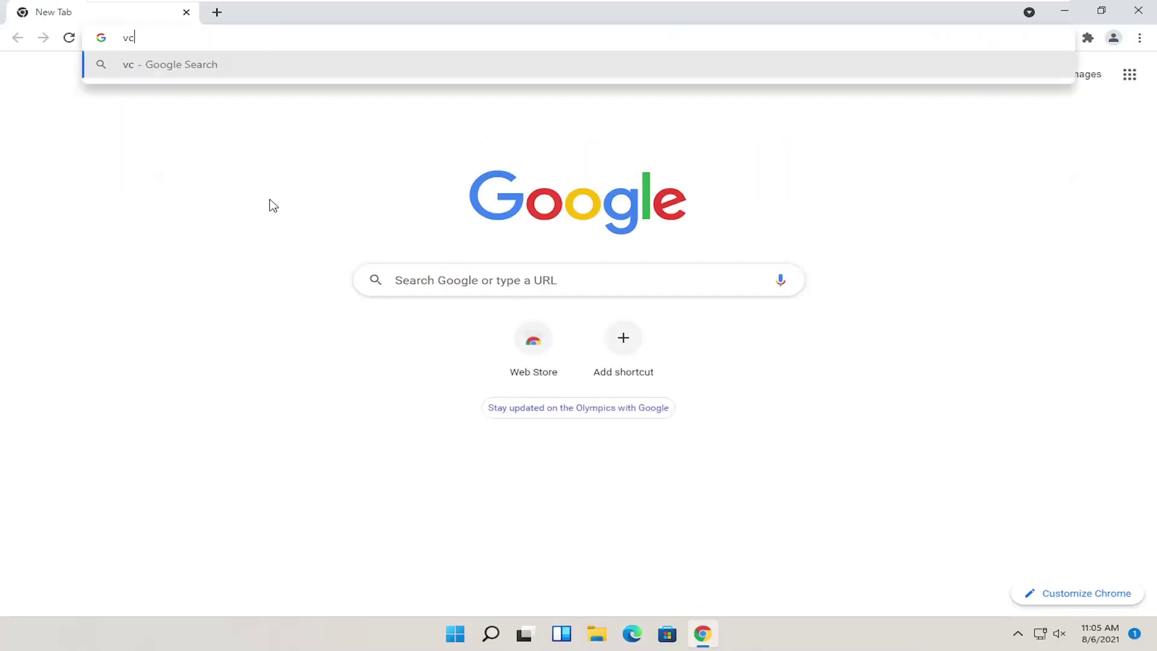
type("runtime140.dll")
key("Return")
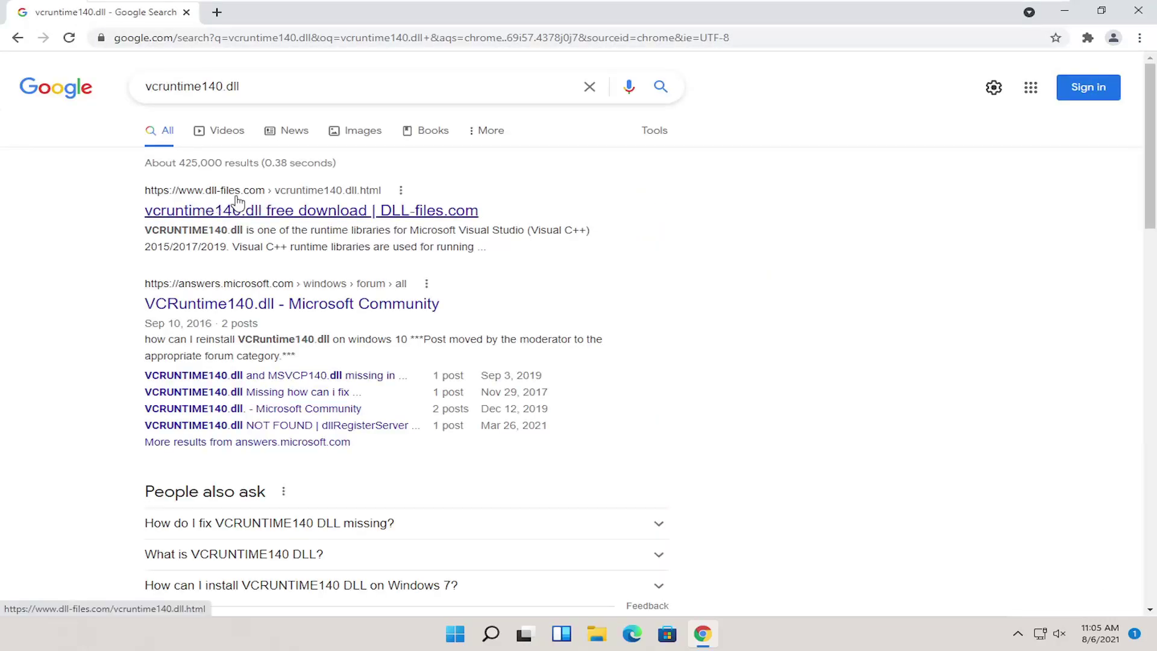
On DLL-files.com, download the 64-bit version 14.28.29115.0 as vcruntime140.zip and show it in its folder
left_click(252, 217)
scroll(277, 292, "down", 5)
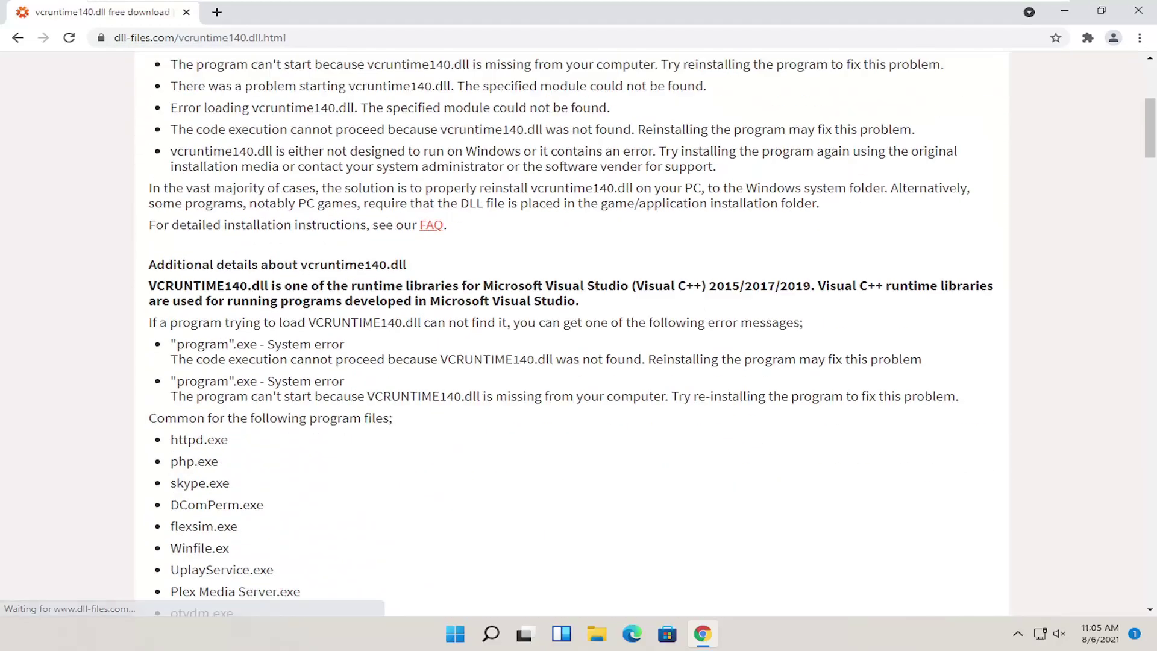
scroll(318, 324, "down", 15)
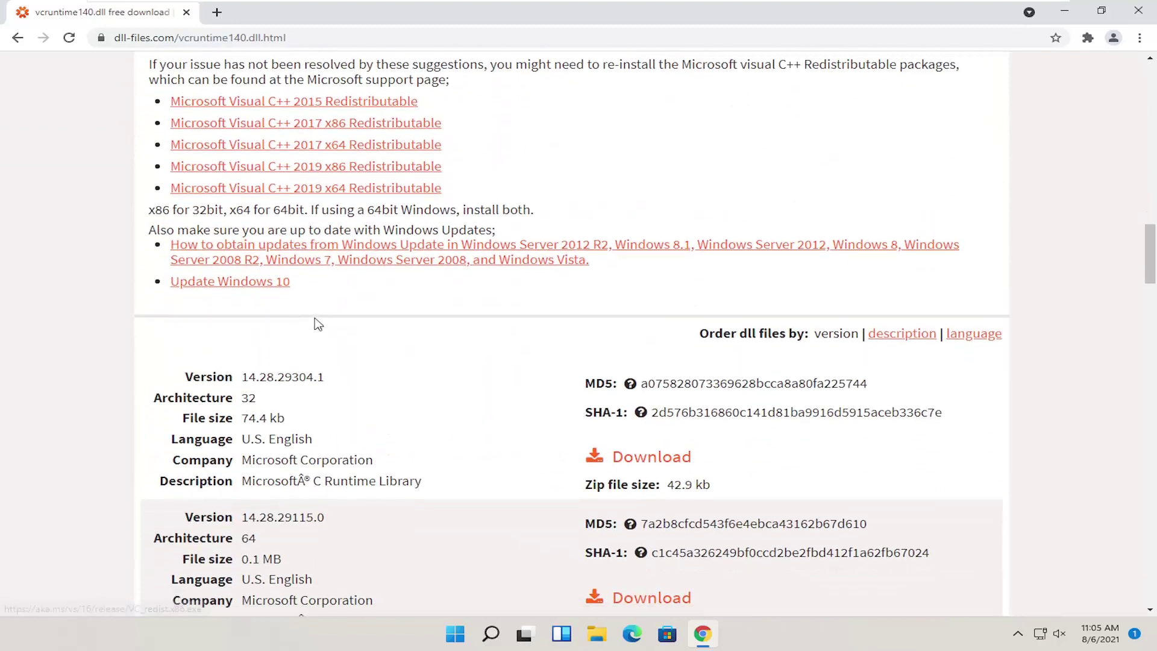
scroll(318, 324, "down", 3)
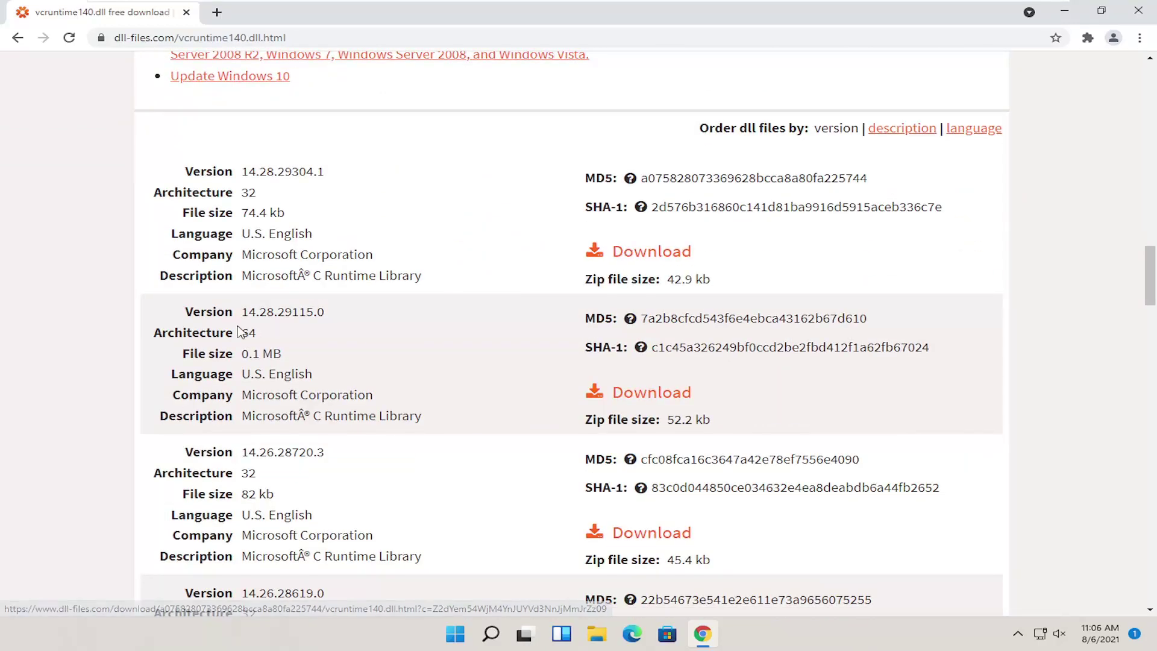
scroll(380, 255, "down", 1)
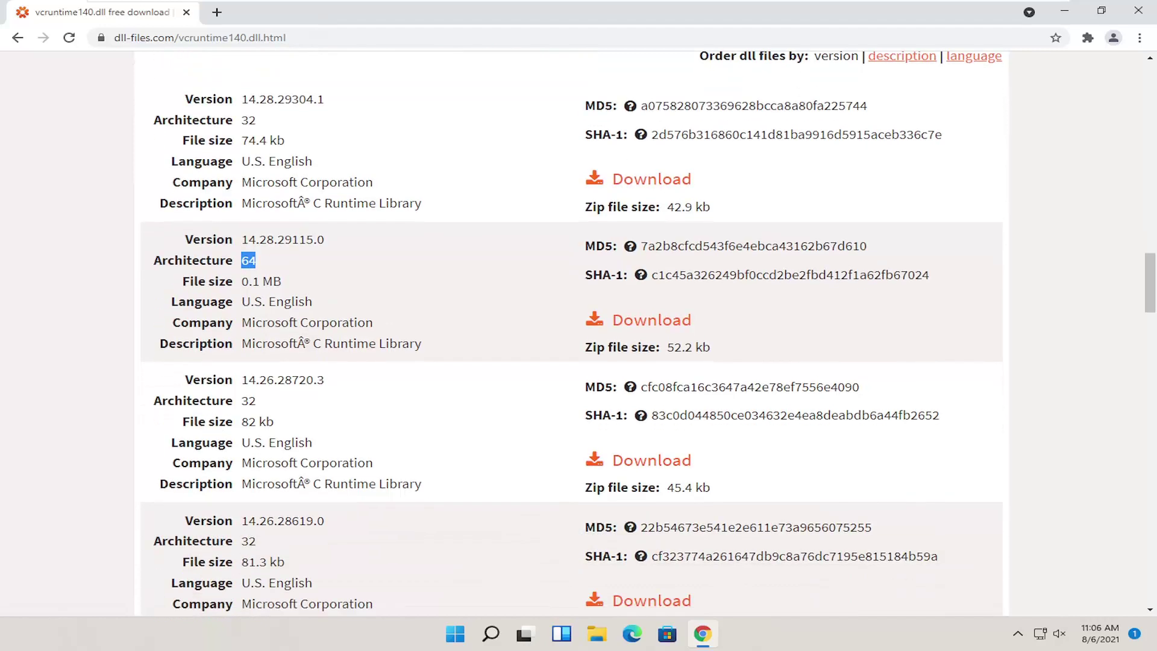
scroll(284, 294, "up", 1)
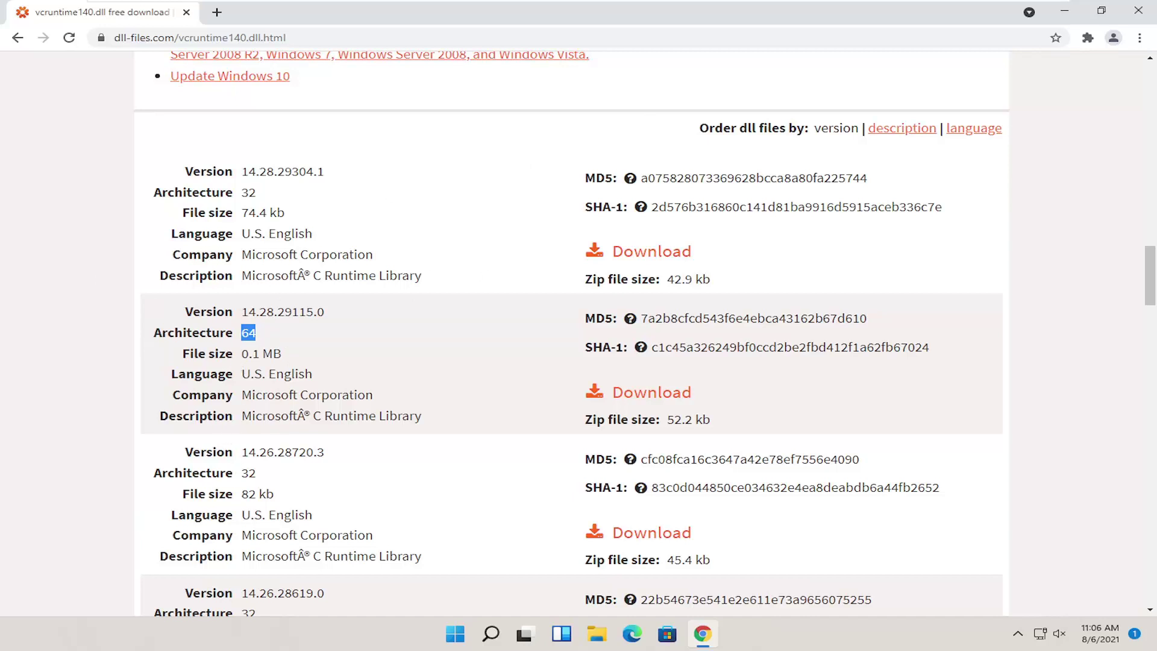
left_click(648, 398)
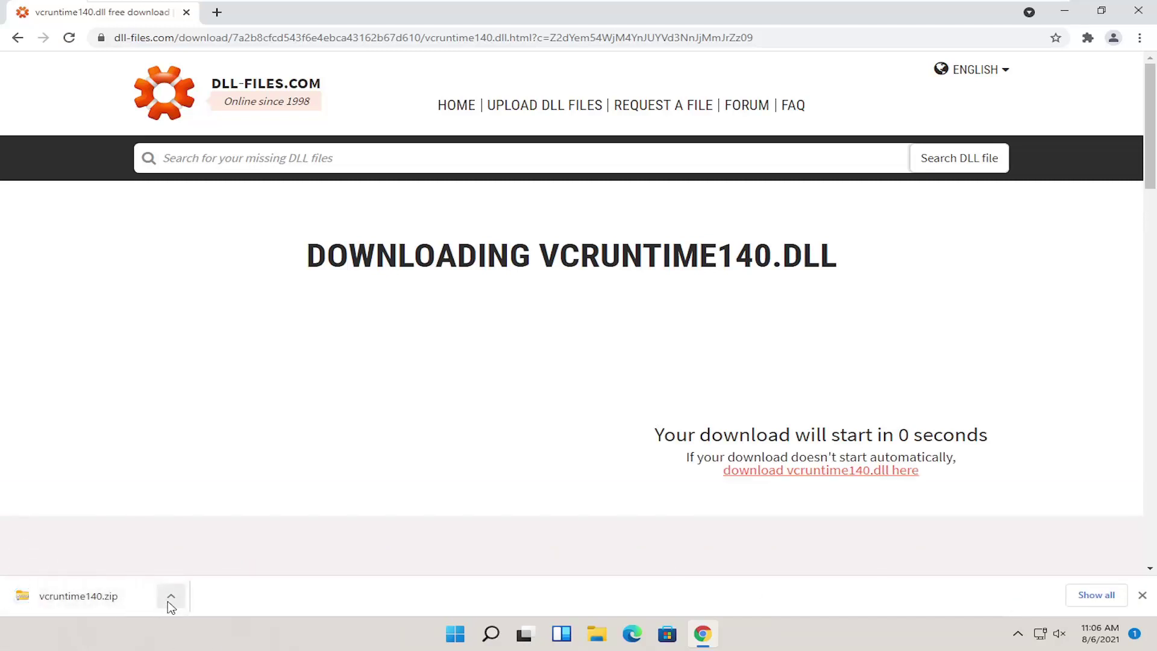
left_click(172, 597)
left_click(178, 547)
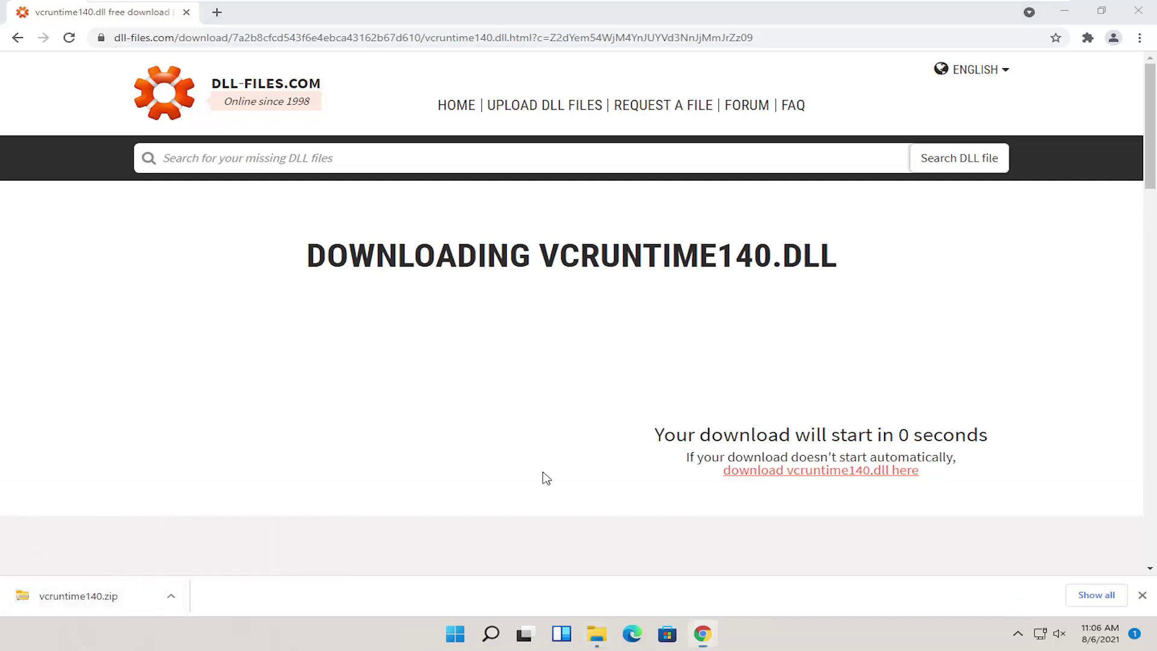
Open vcruntime140.zip, drag vcruntime140.dll onto the desktop, and switch to This PC
left_click(1064, 11)
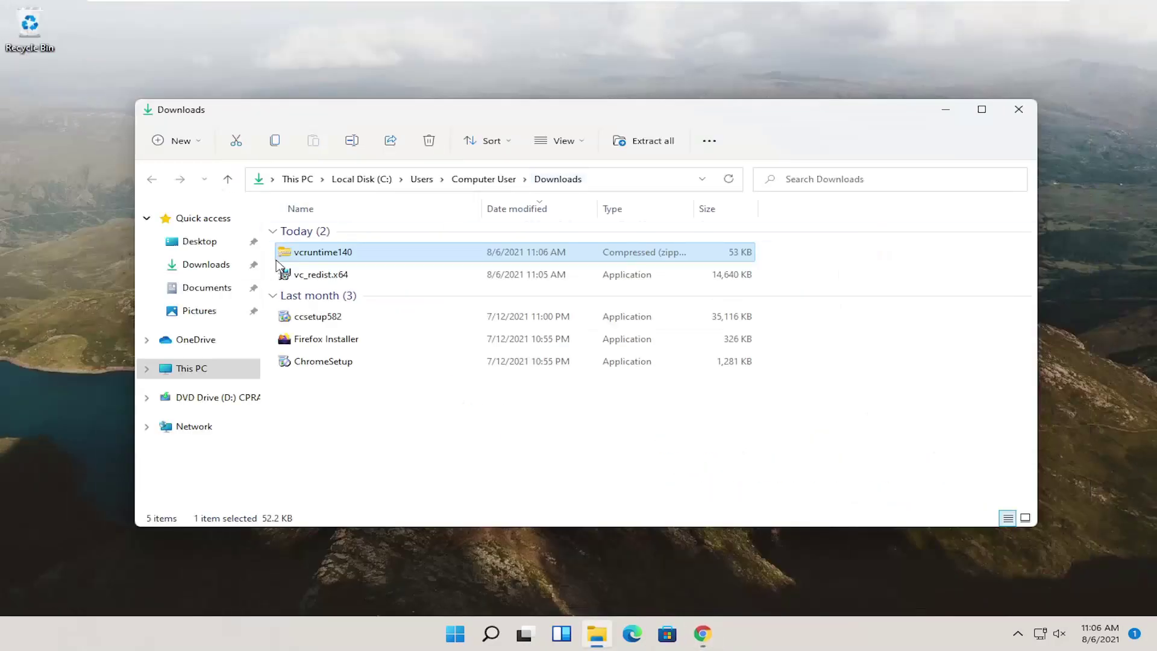
double_click(333, 256)
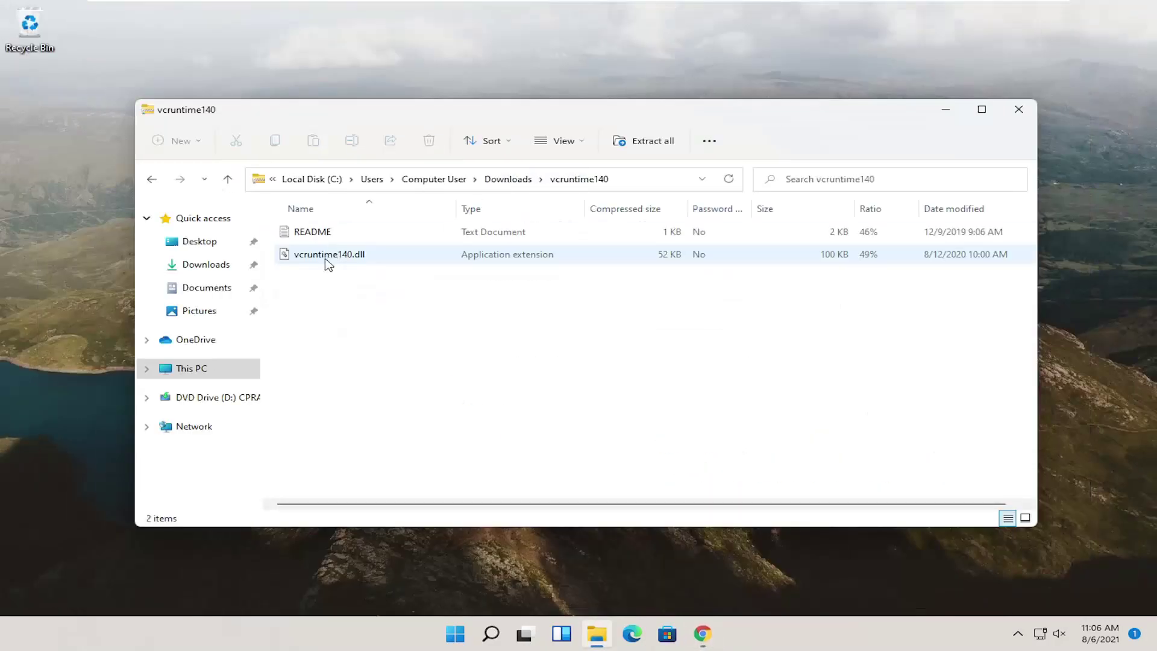
left_click_drag(340, 259, 42, 134)
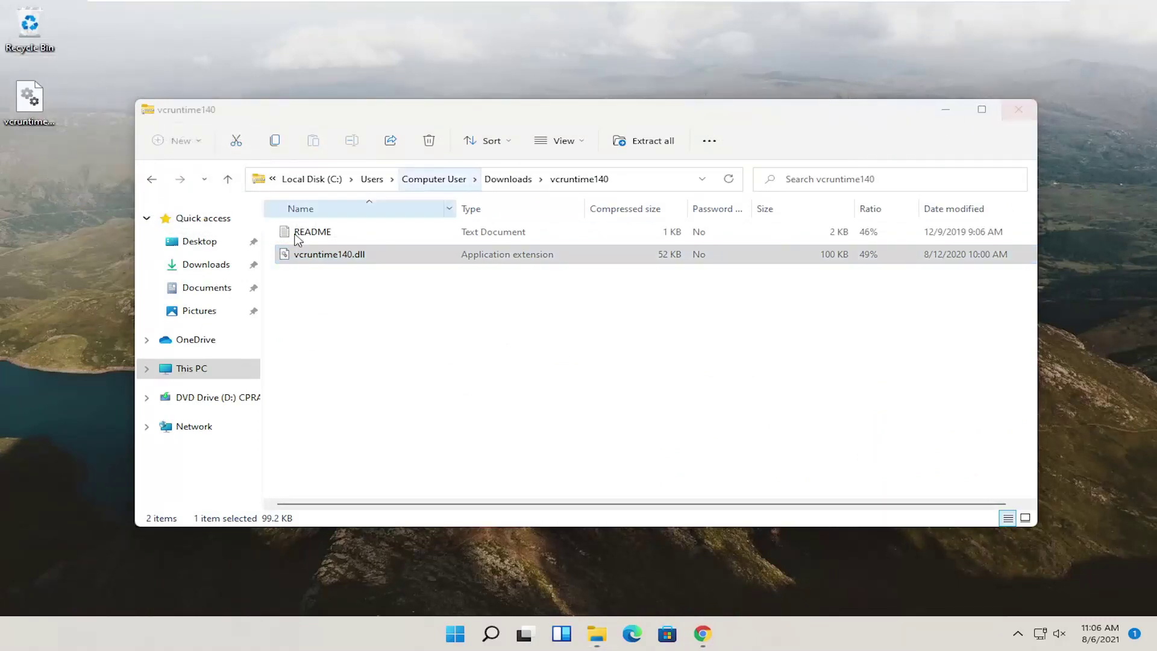
left_click(206, 113)
left_click(231, 370)
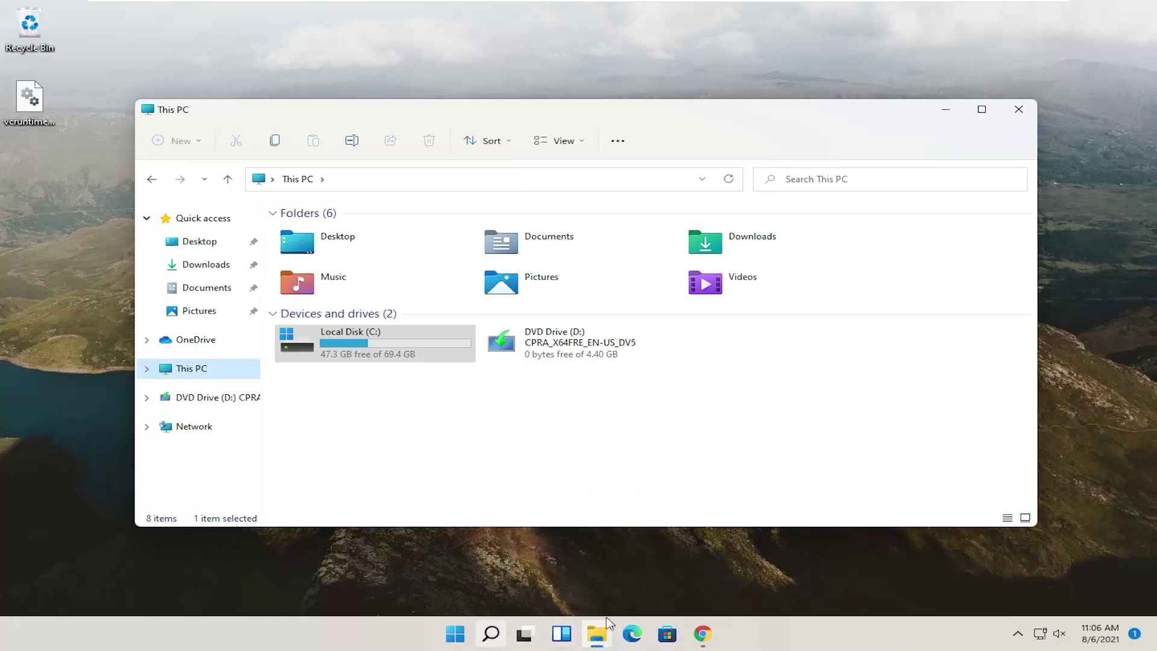
Browse into Local Disk (C:) > Windows and select the System32 folder, leaving view options unchanged
mouse_move(601, 632)
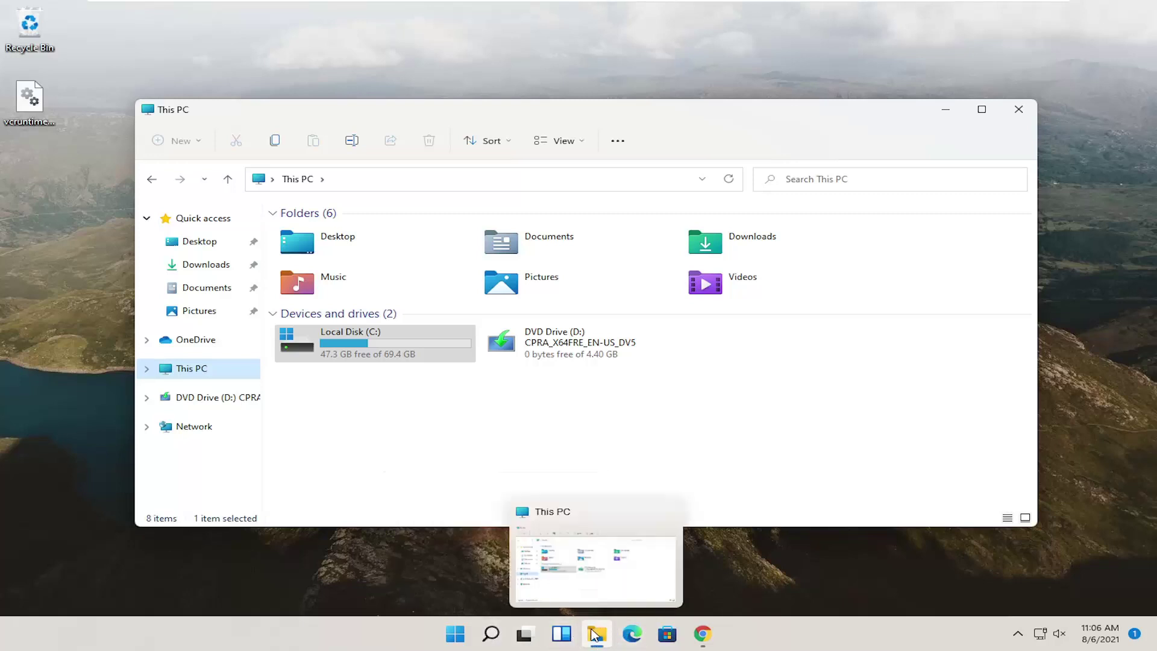
left_click(183, 373)
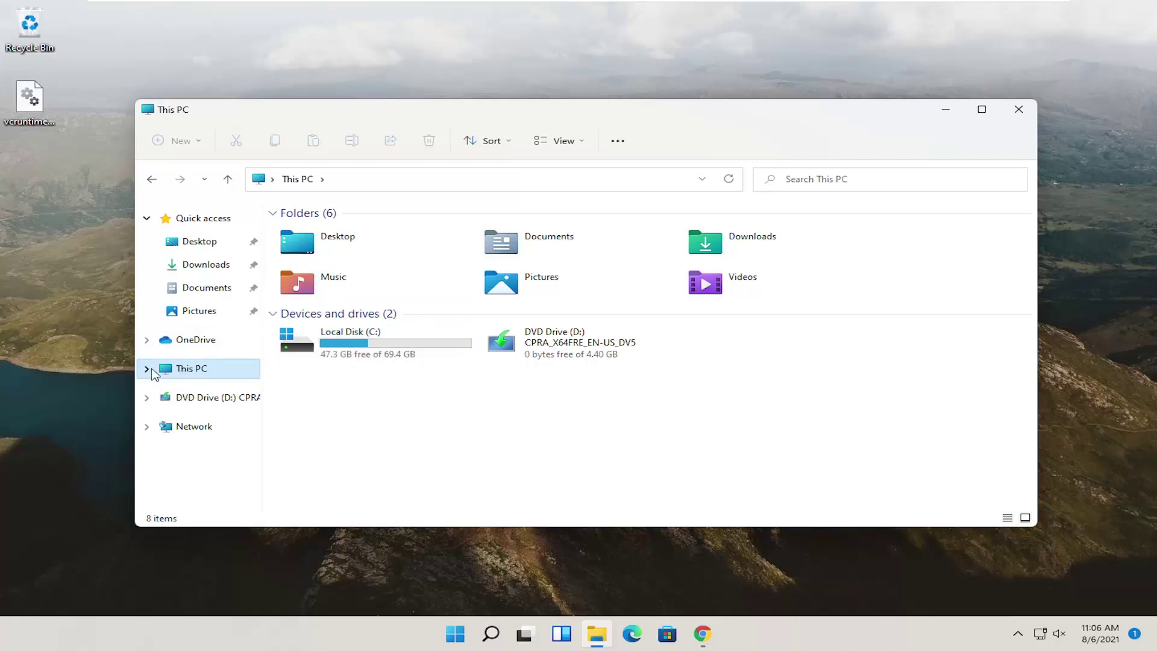
double_click(372, 344)
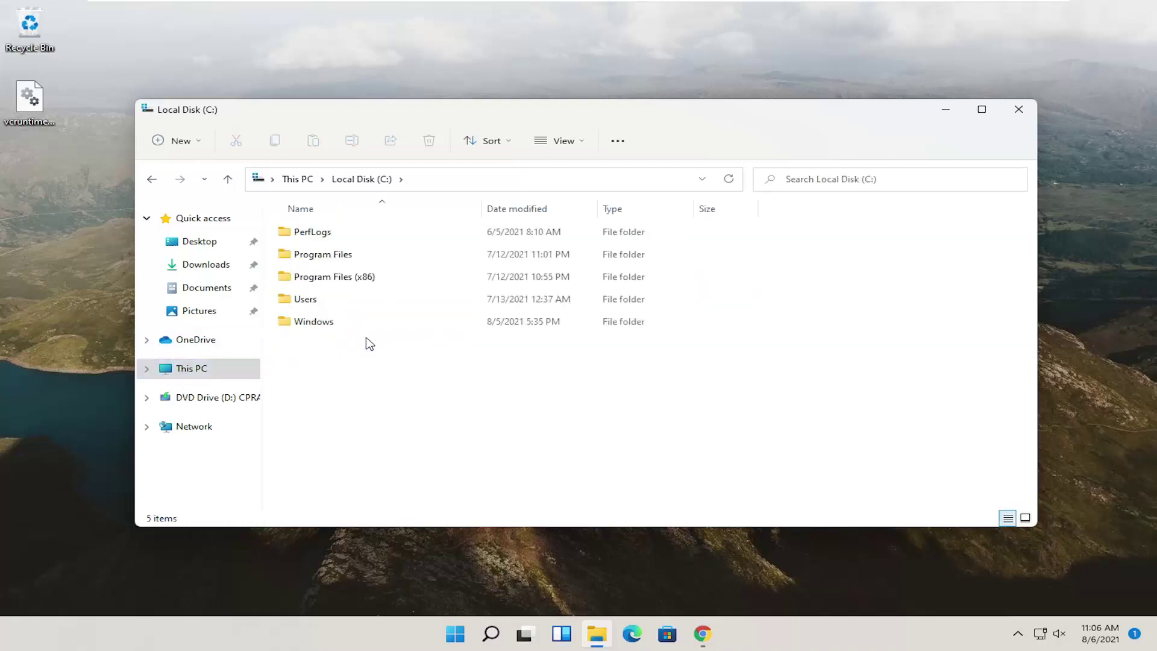
double_click(314, 321)
scroll(345, 326, "down", 10)
scroll(346, 336, "down", 8)
left_click(318, 389)
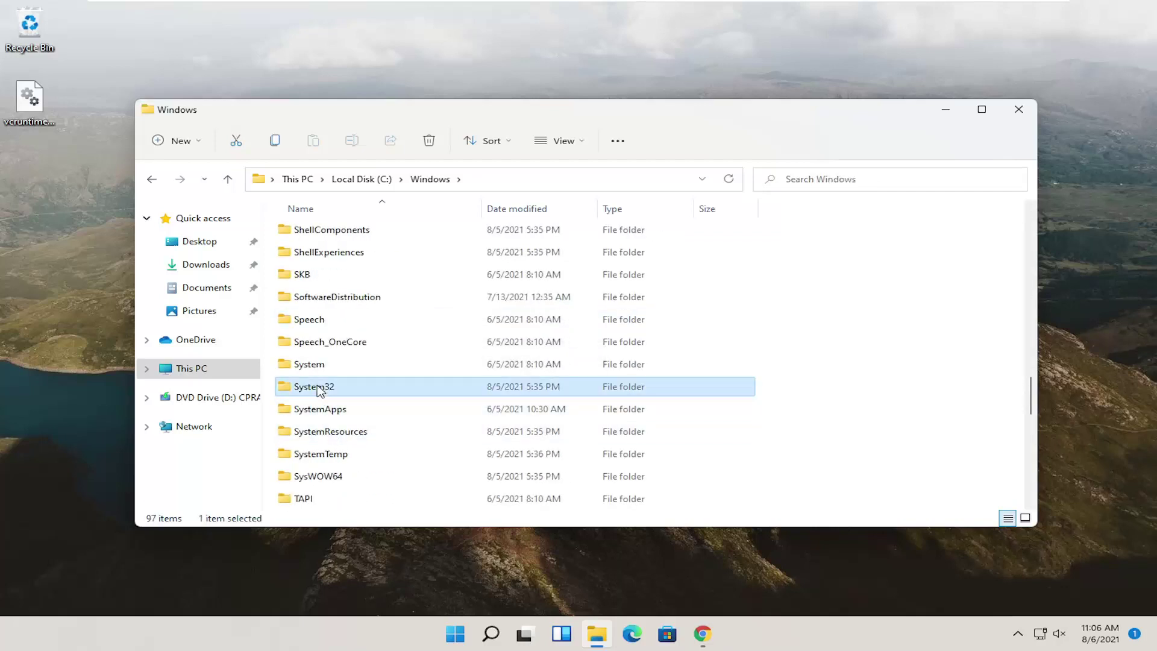
left_click(568, 145)
mouse_move(561, 398)
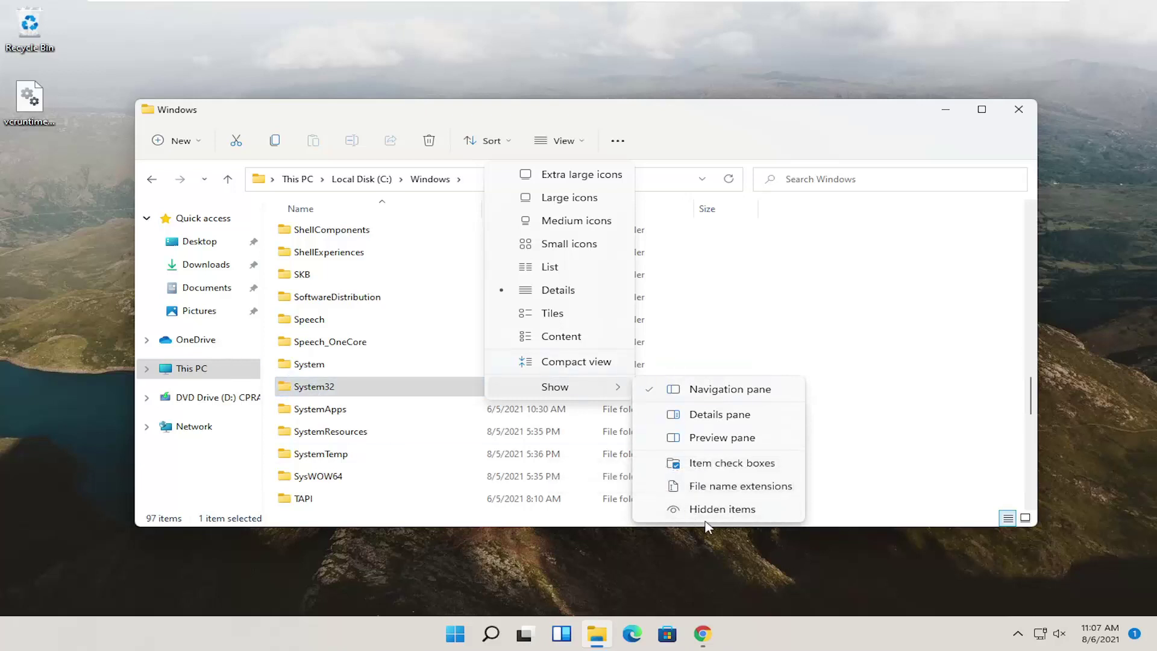
left_click(301, 397)
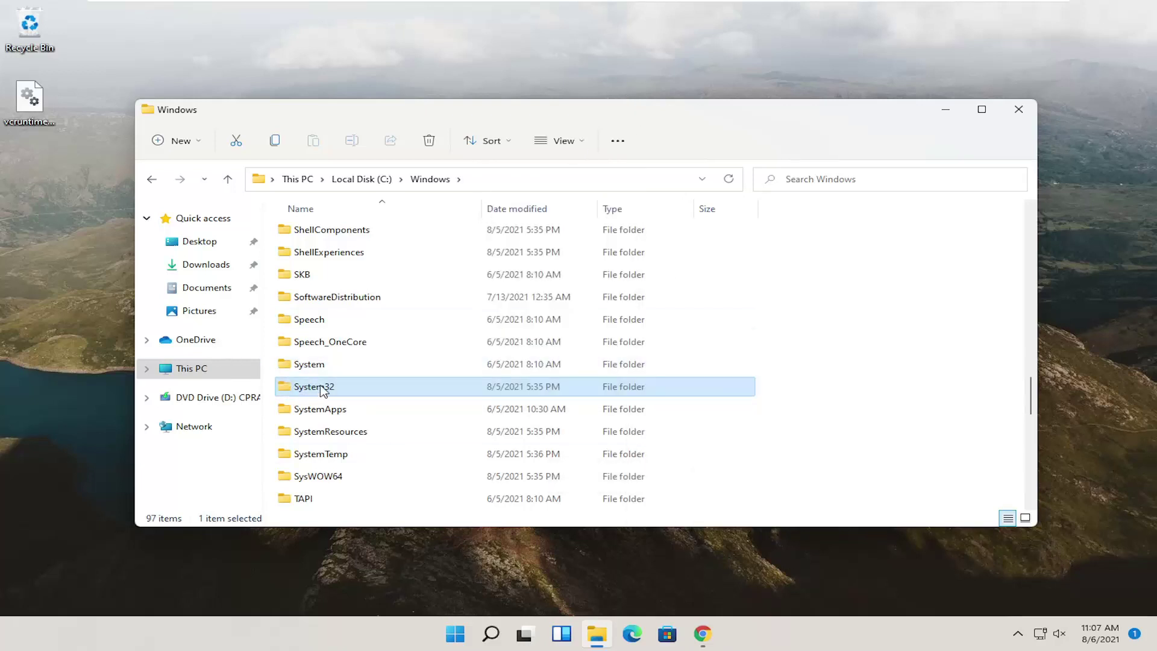
Open System32, drop vcruntime140.dll into it, and replace the existing file with administrator permission
double_click(321, 389)
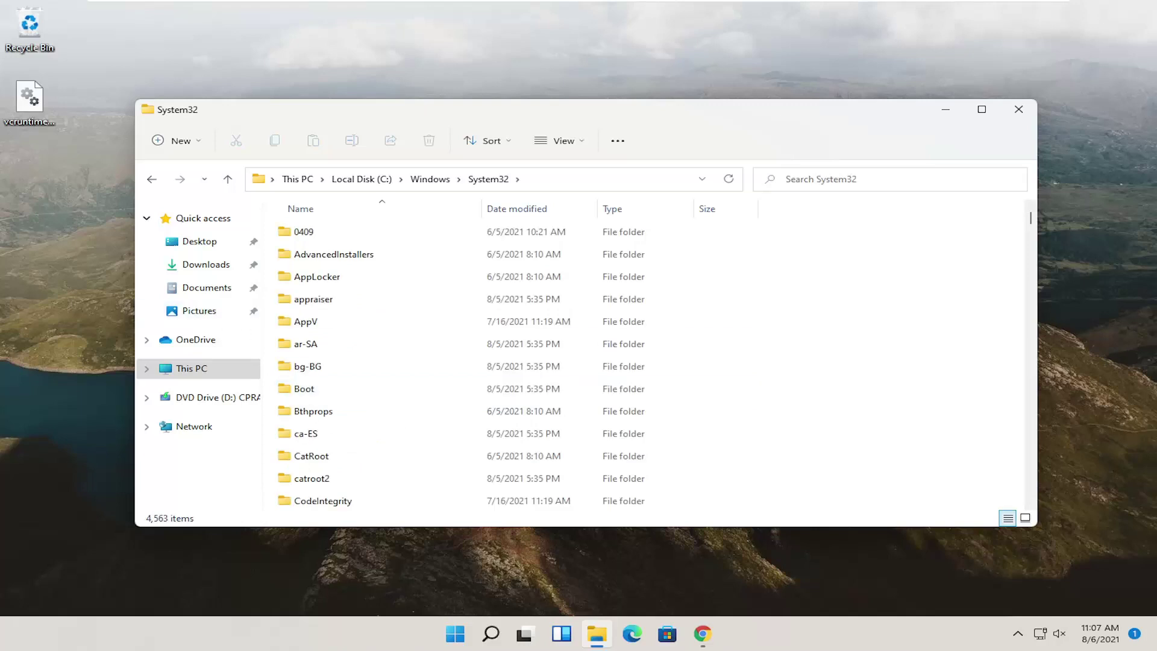
left_click_drag(23, 96, 852, 271)
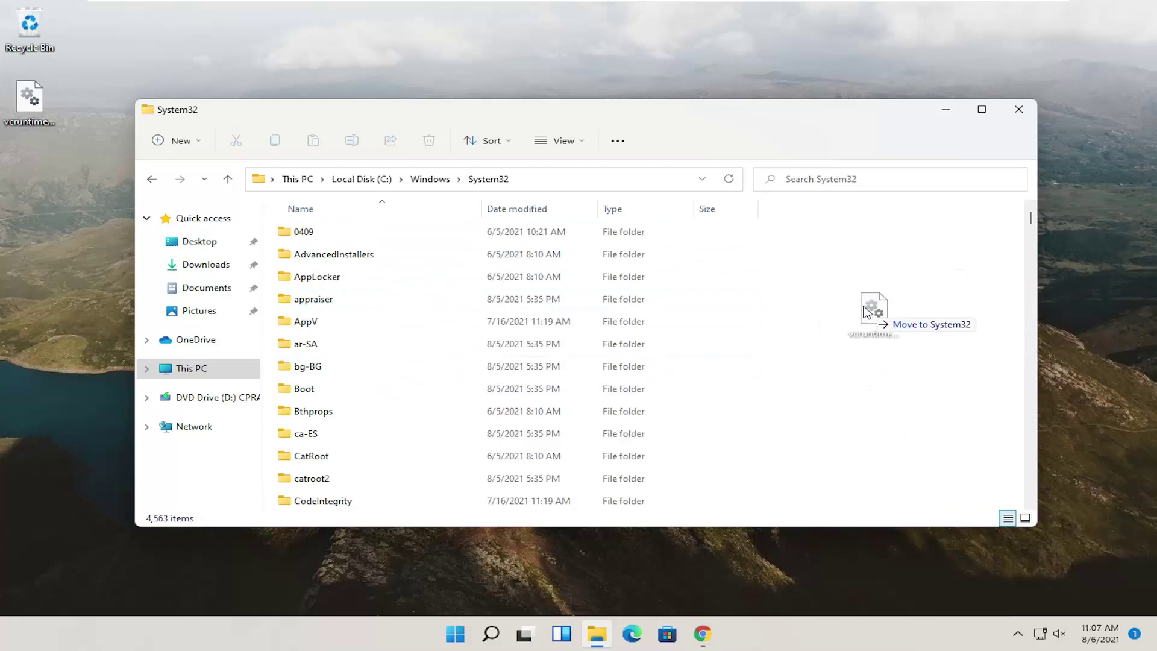
left_click_drag(866, 312, 843, 312)
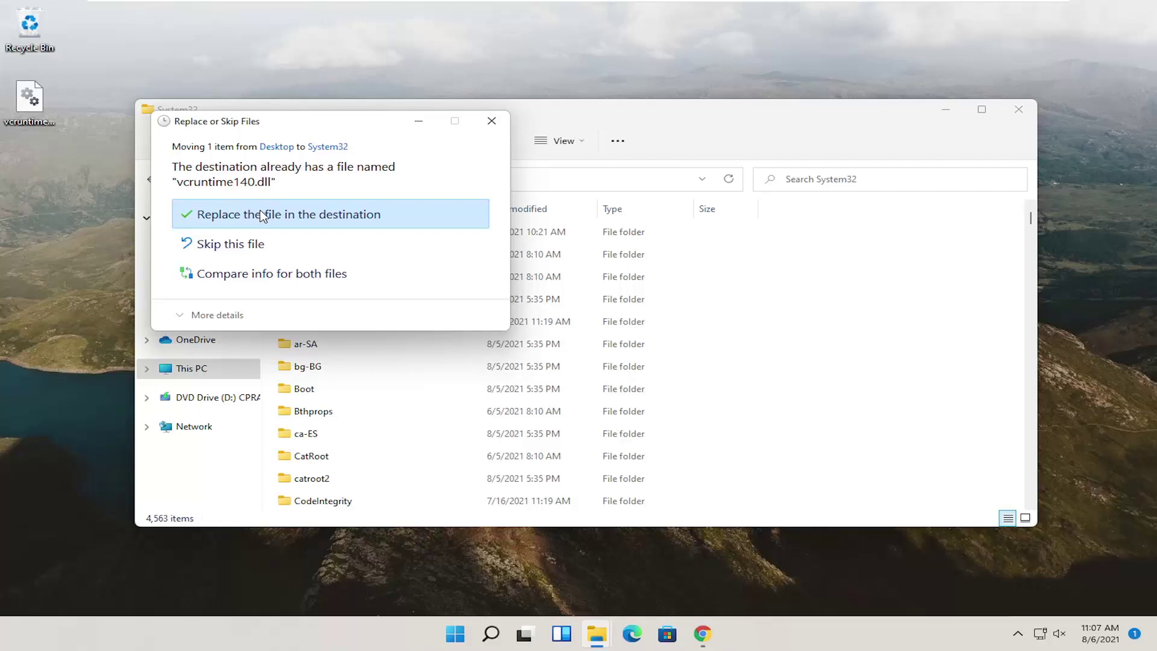
left_click(369, 220)
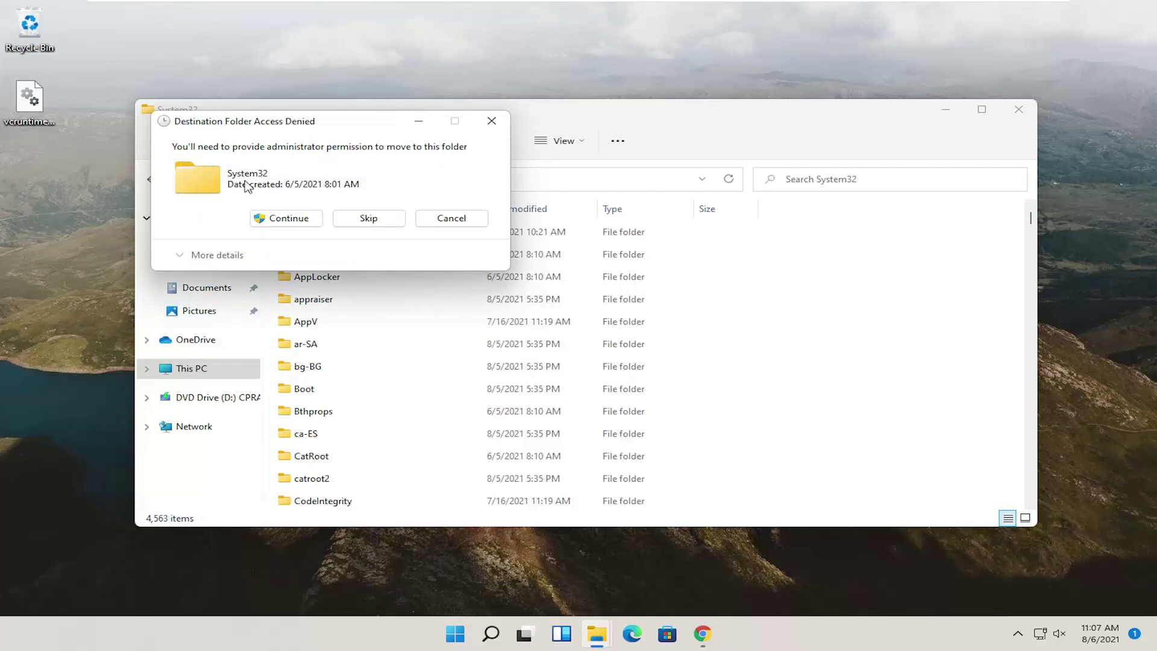
left_click(307, 221)
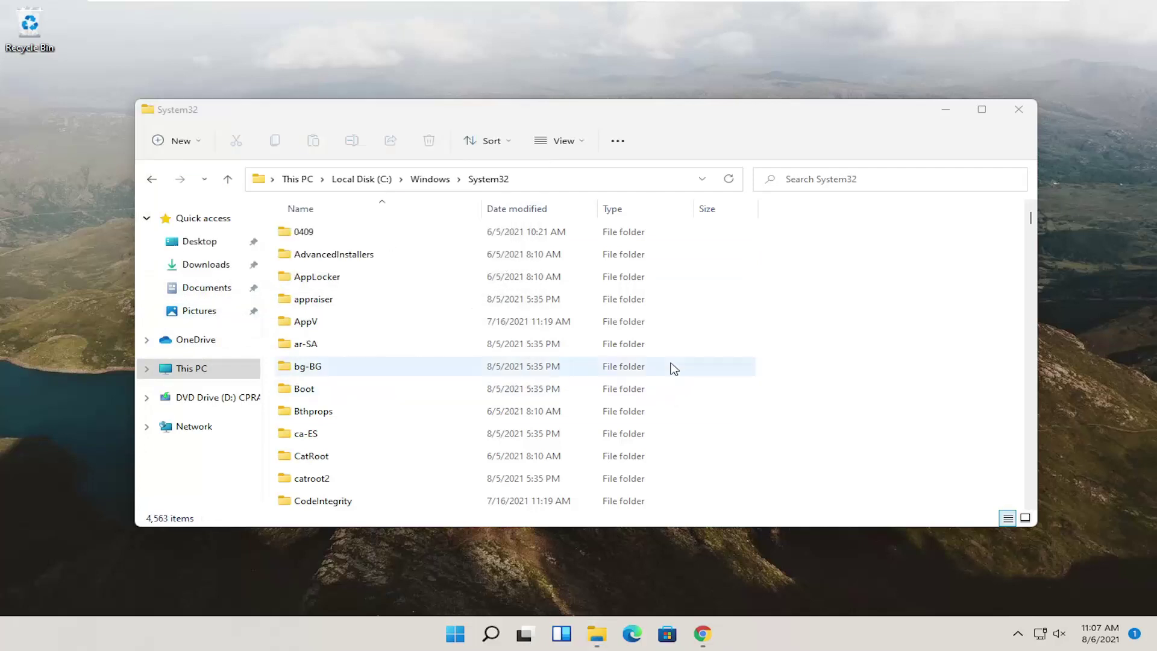
Close the System32 File Explorer window to return to the desktop
left_click(1018, 110)
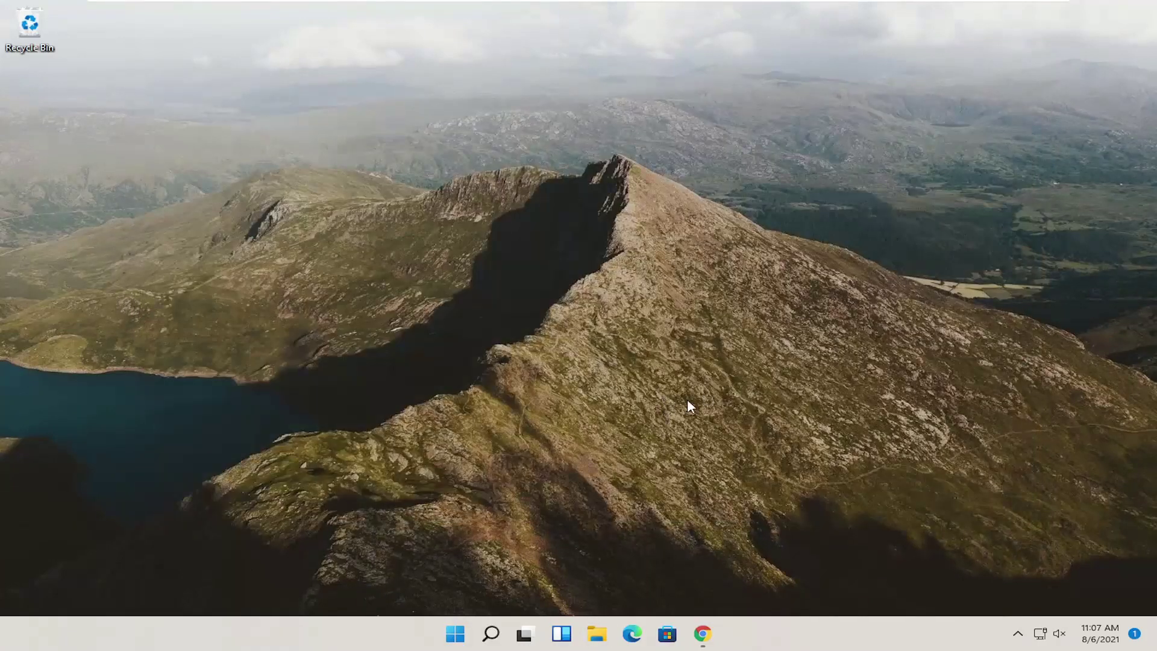